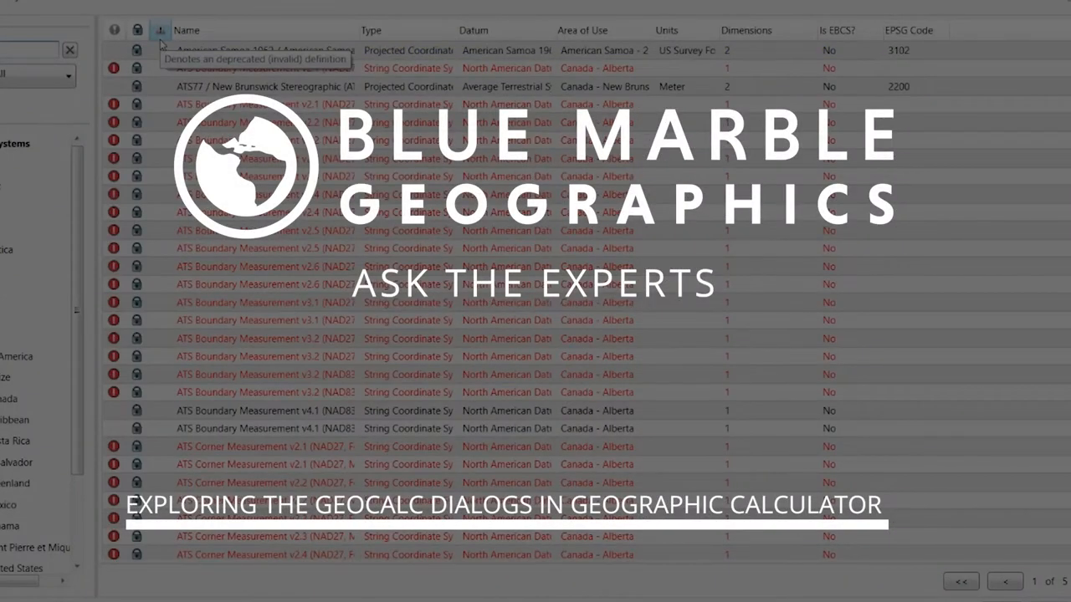
# Sort the coordinate system definitions by their deprecated status.
pyautogui.click(160, 36)
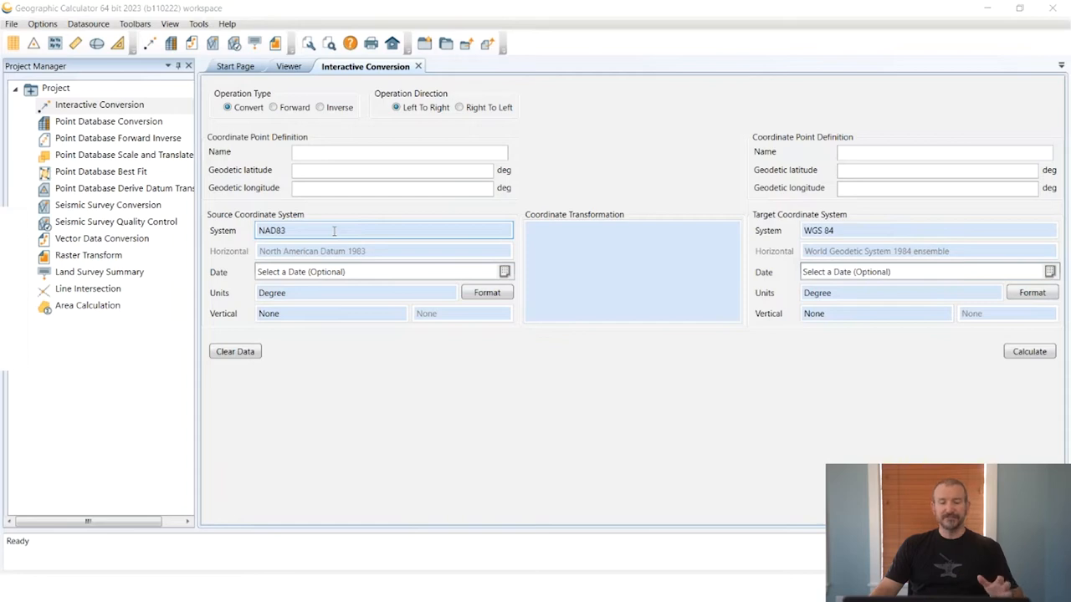
pyautogui.click(86, 25)
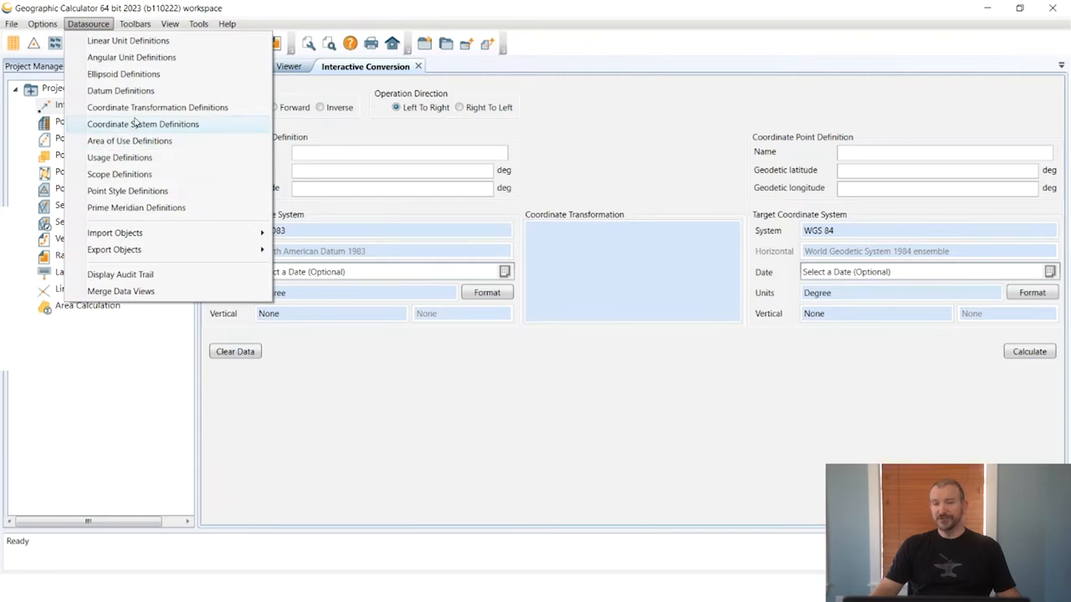
pyautogui.click(610, 109)
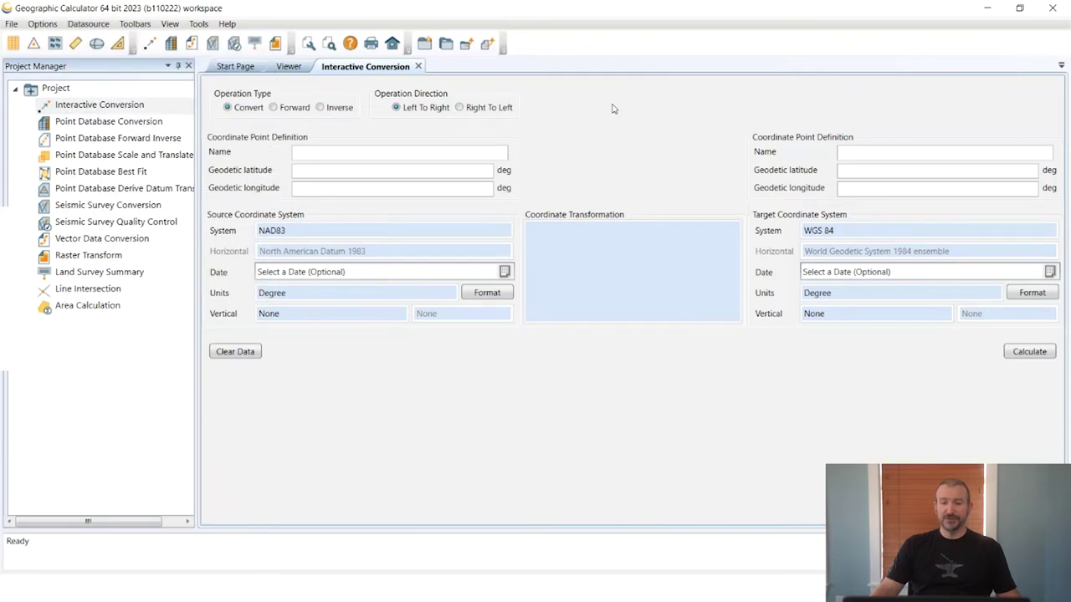
pyautogui.doubleClick(318, 230)
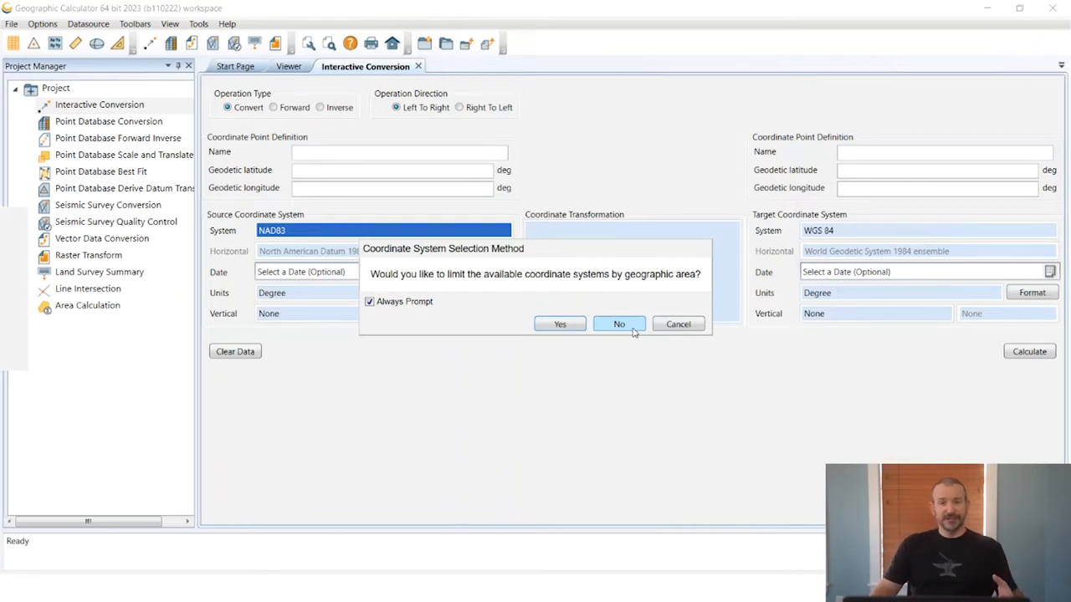
# Decline limiting the source coordinate systems by geographic area.
pyautogui.click(619, 325)
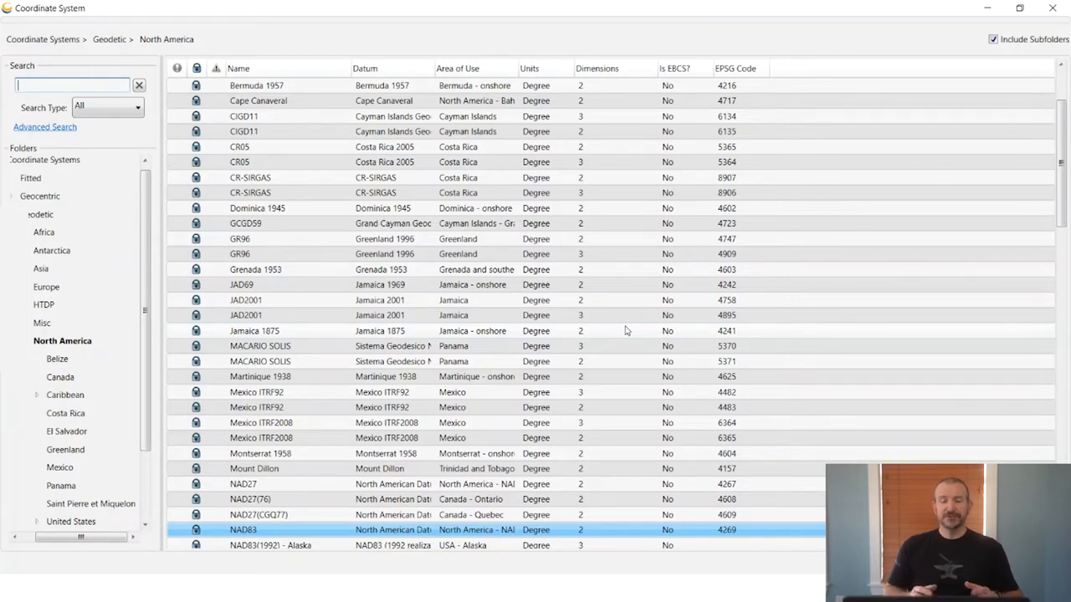
# Show only the systems directly in North America: NAD27, NAD83 and Ocotepeque 1935.
pyautogui.click(994, 42)
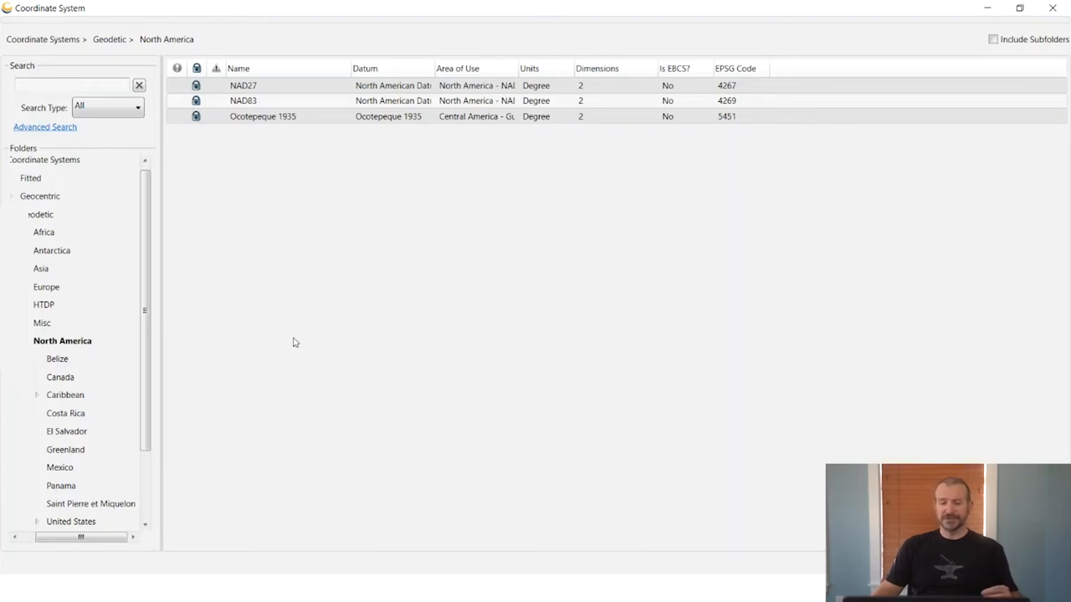
# Re-include subfolders and select the root Coordinate Systems folder to list the entire database.
pyautogui.click(993, 39)
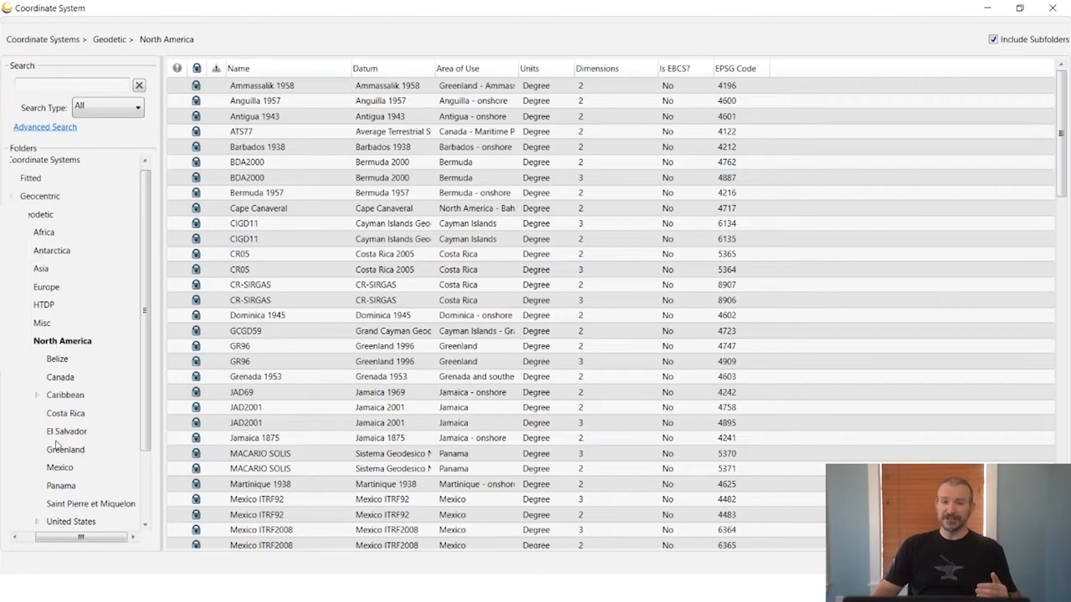
pyautogui.click(52, 164)
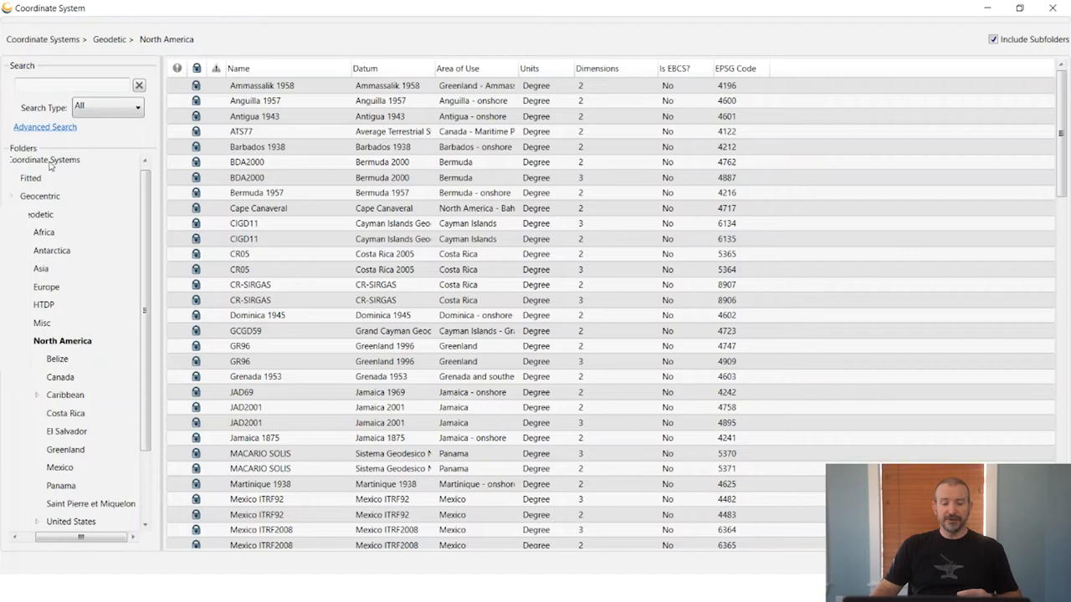
pyautogui.moveTo(82, 538); pyautogui.dragTo(58, 539)
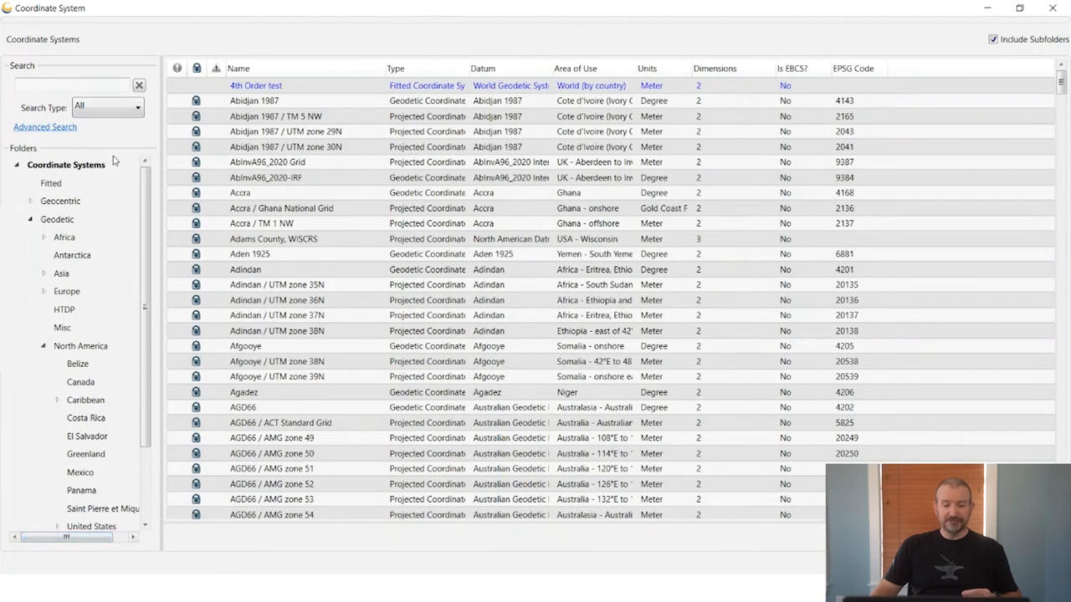
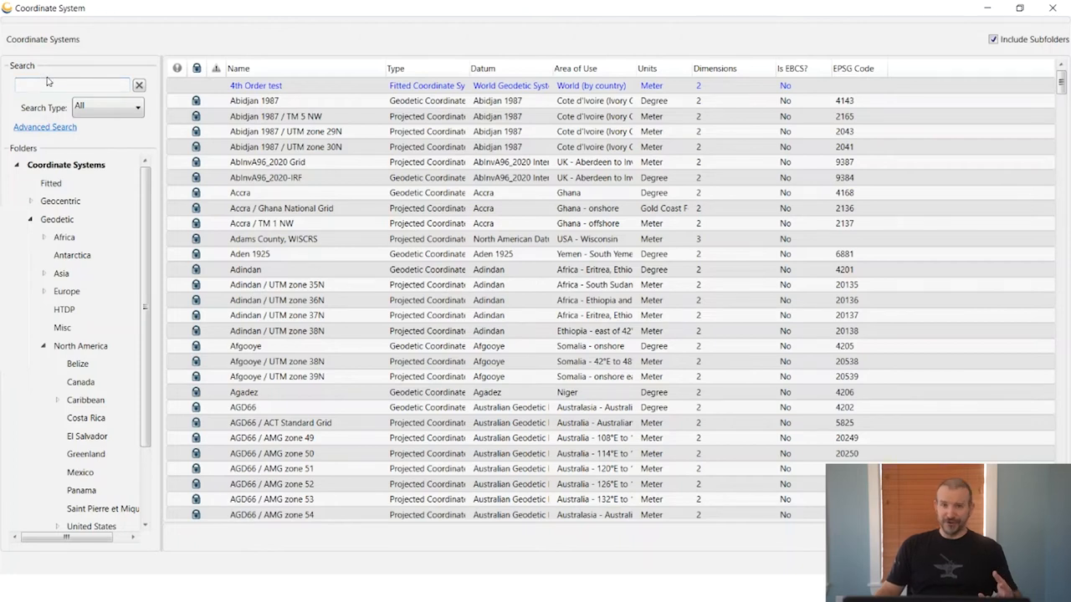
# Review the Search Type options, keep All selected, and return focus to the search box.
pyautogui.click(46, 82)
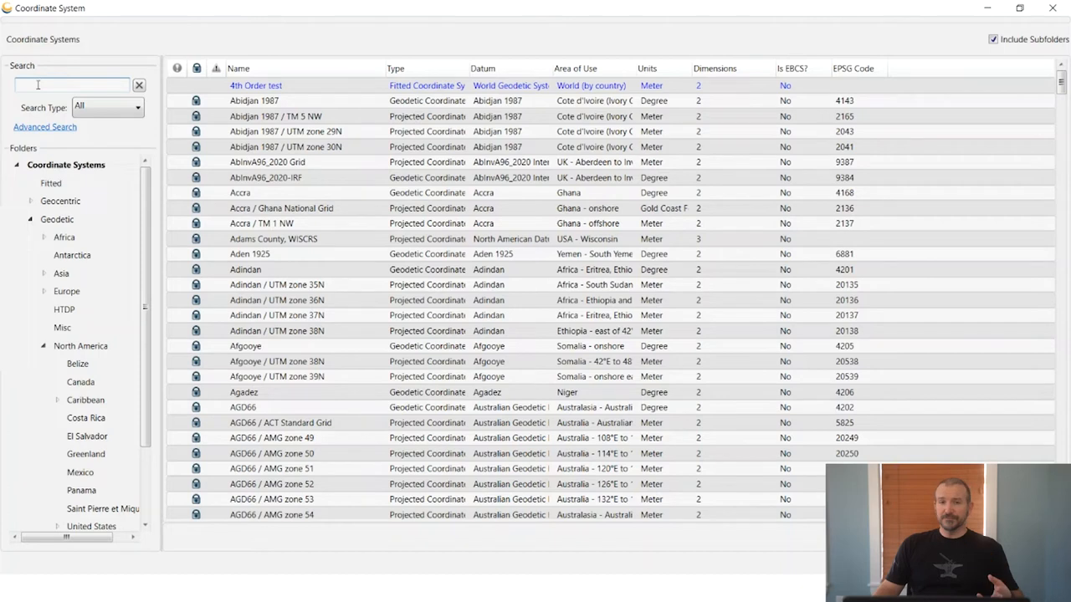
pyautogui.click(138, 110)
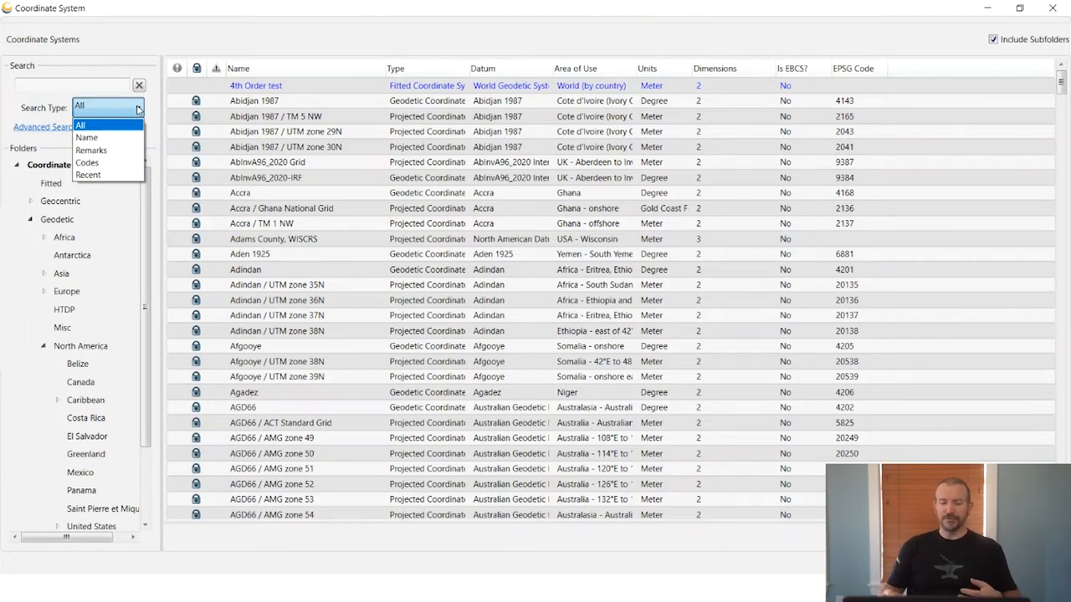
pyautogui.click(107, 106)
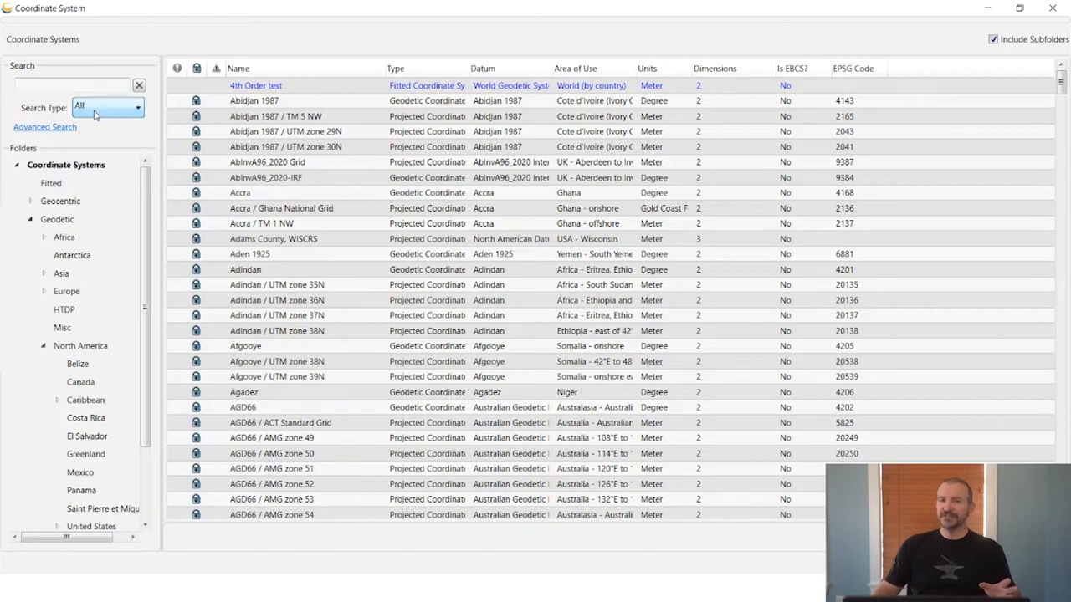
pyautogui.click(38, 87)
pyautogui.moveTo(216, 68)
pyautogui.write('na')
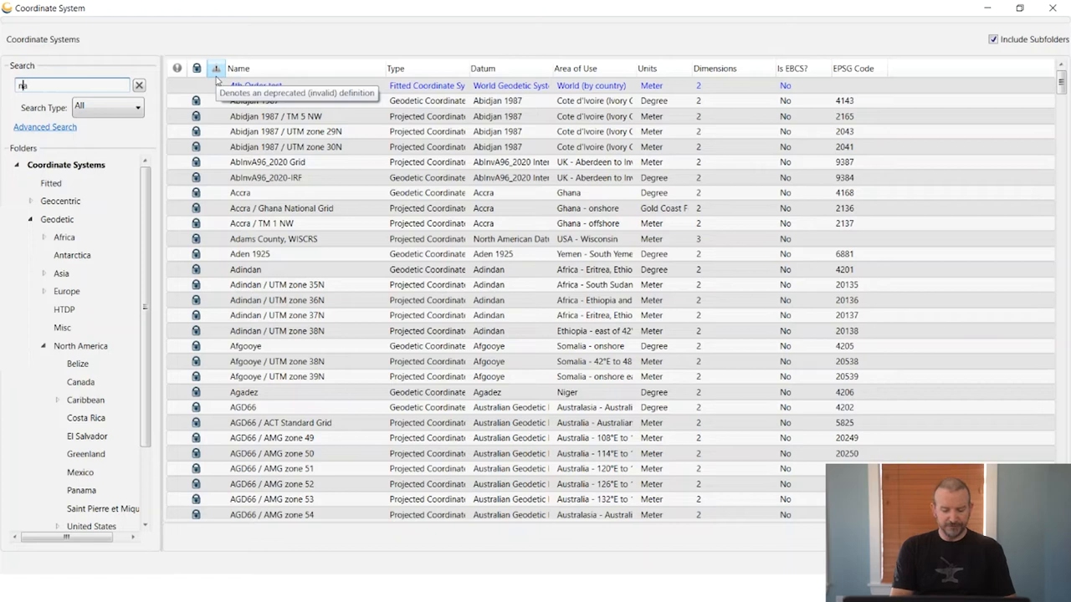
pyautogui.write('d83')
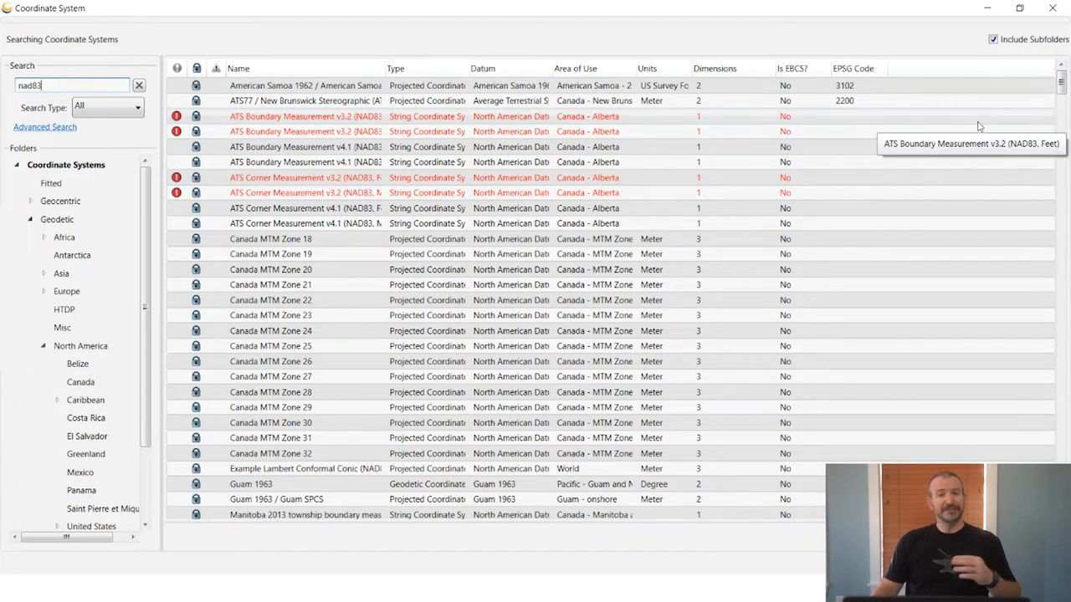
# Stop including subfolders in the nad83 search results.
pyautogui.click(994, 40)
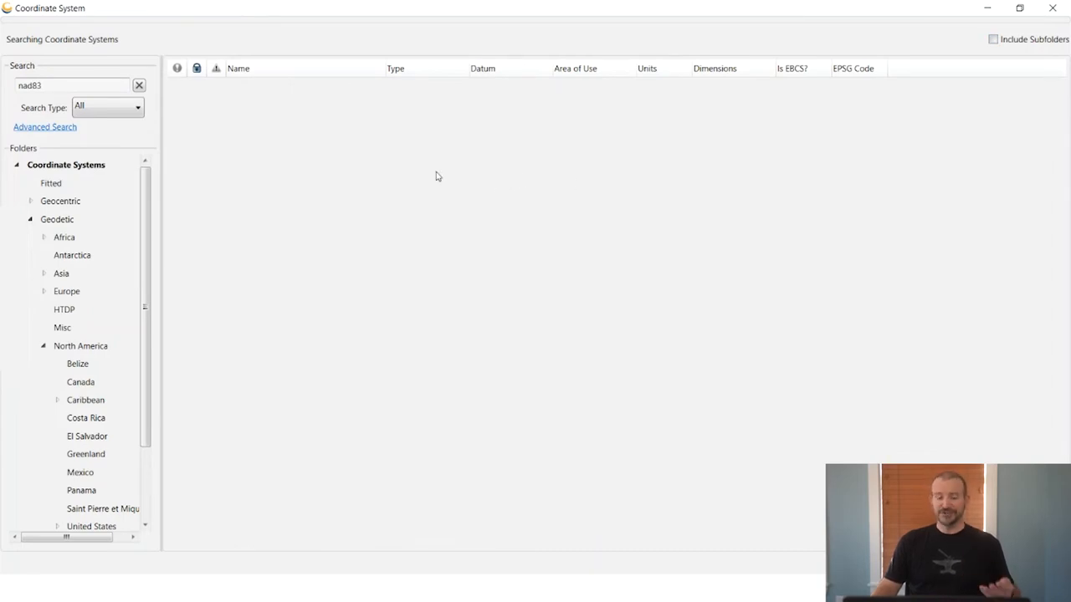
# Scope the results to the North America folder with its subfolders, then clear the nad83 term.
pyautogui.click(73, 349)
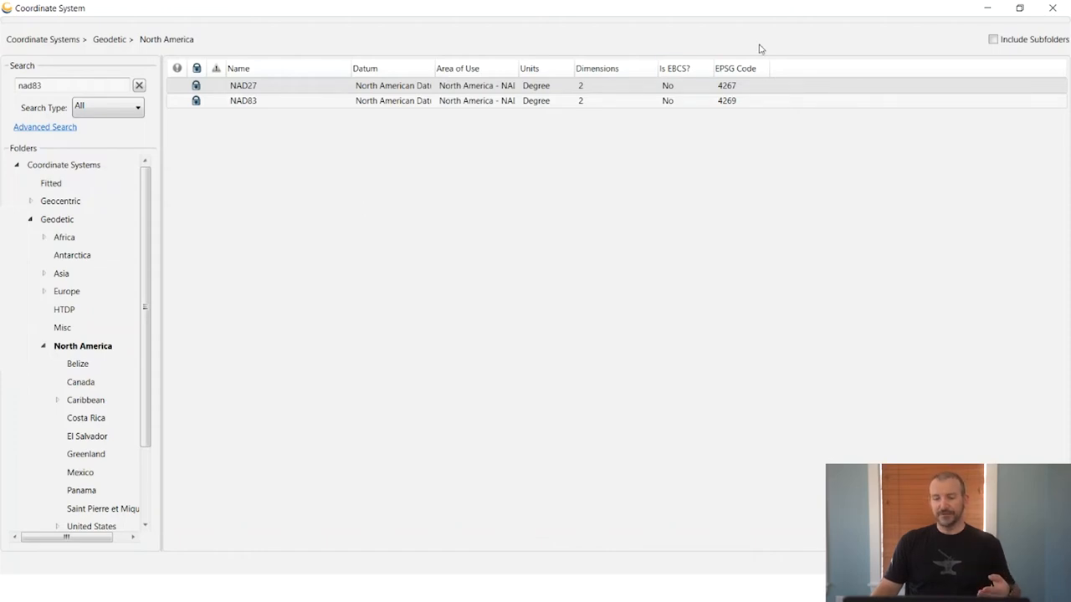
pyautogui.click(994, 39)
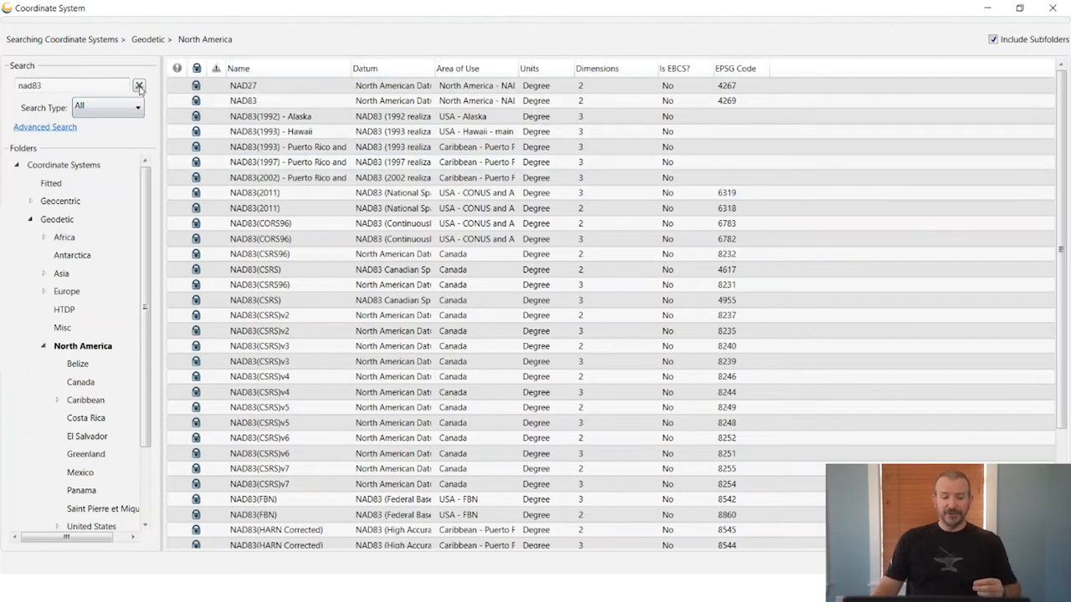
pyautogui.click(139, 87)
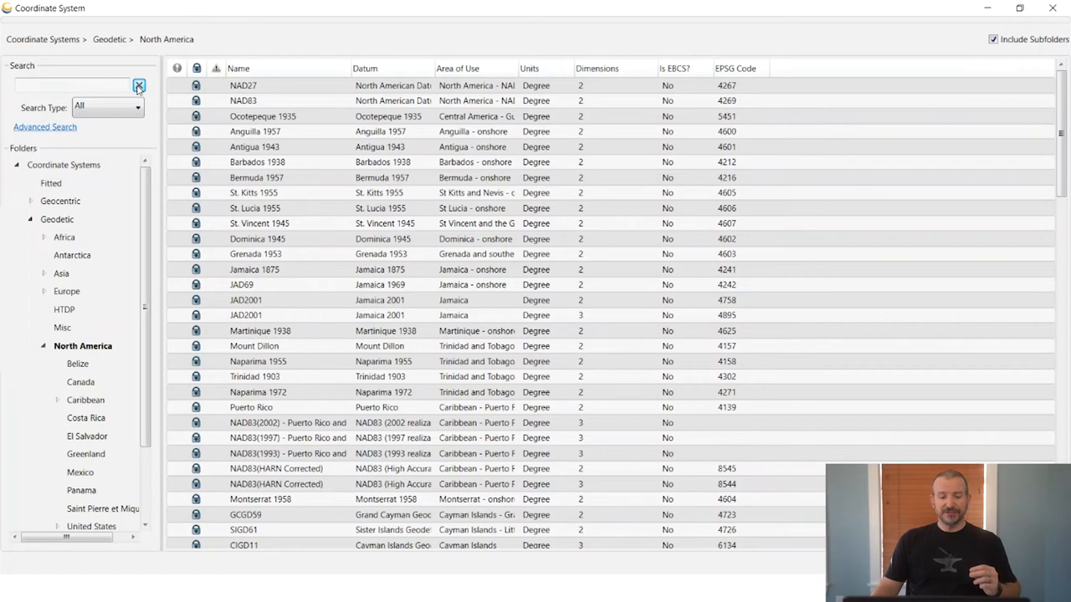
# Return to the Coordinate Systems root, bring up Advanced Search and enable the Datum filter.
pyautogui.click(63, 164)
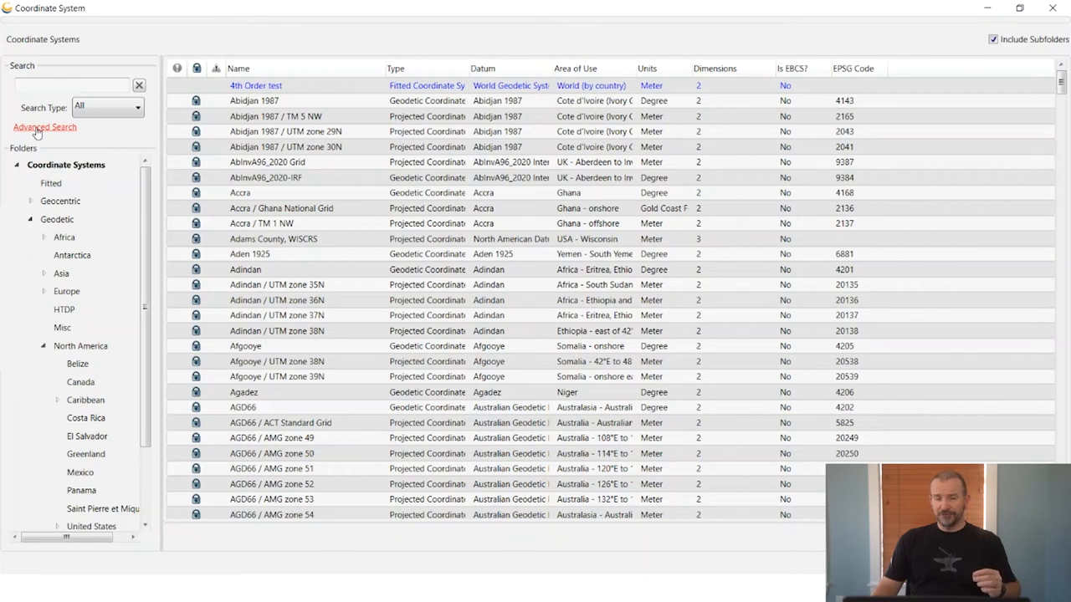
pyautogui.click(37, 130)
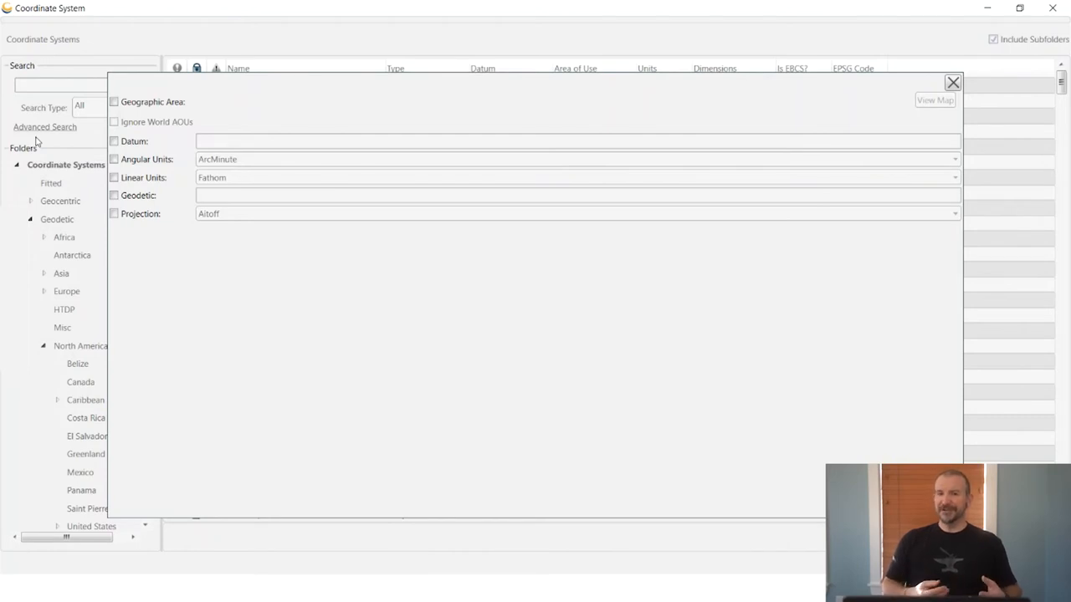
pyautogui.click(113, 141)
# Enter datum nad83, choose Transverse Mercator projection, and enable Longitude of natural origin.
pyautogui.click(214, 141)
pyautogui.write('nad83')
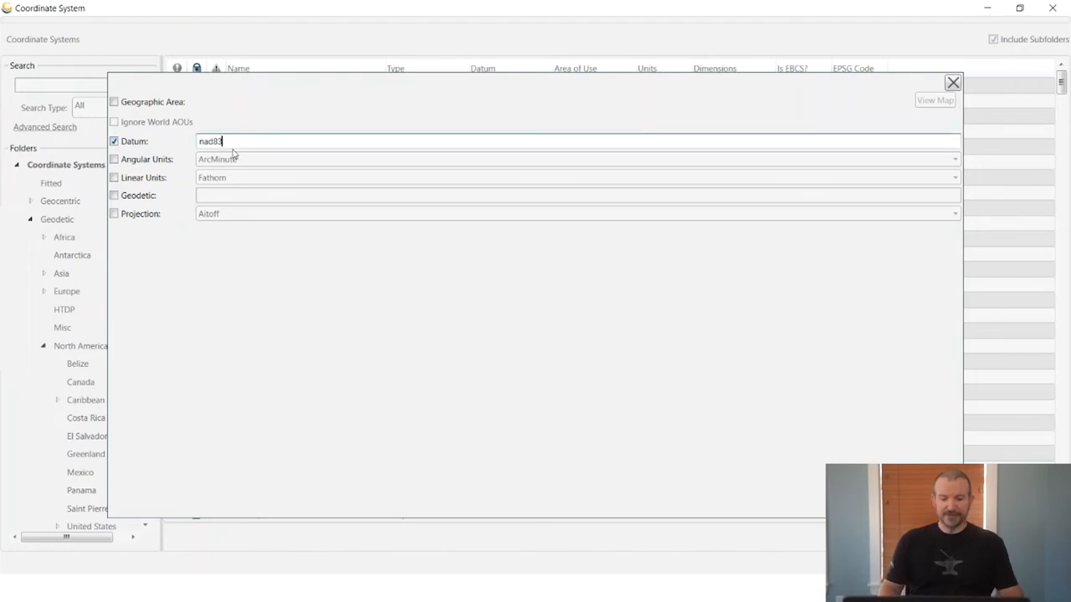
pyautogui.click(114, 214)
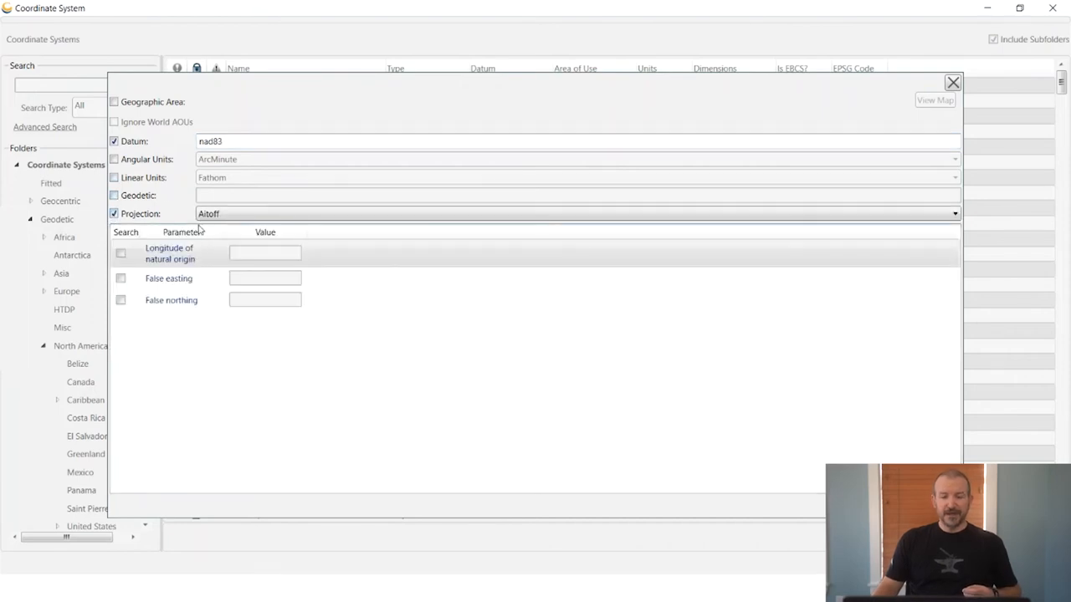
pyautogui.click(272, 219)
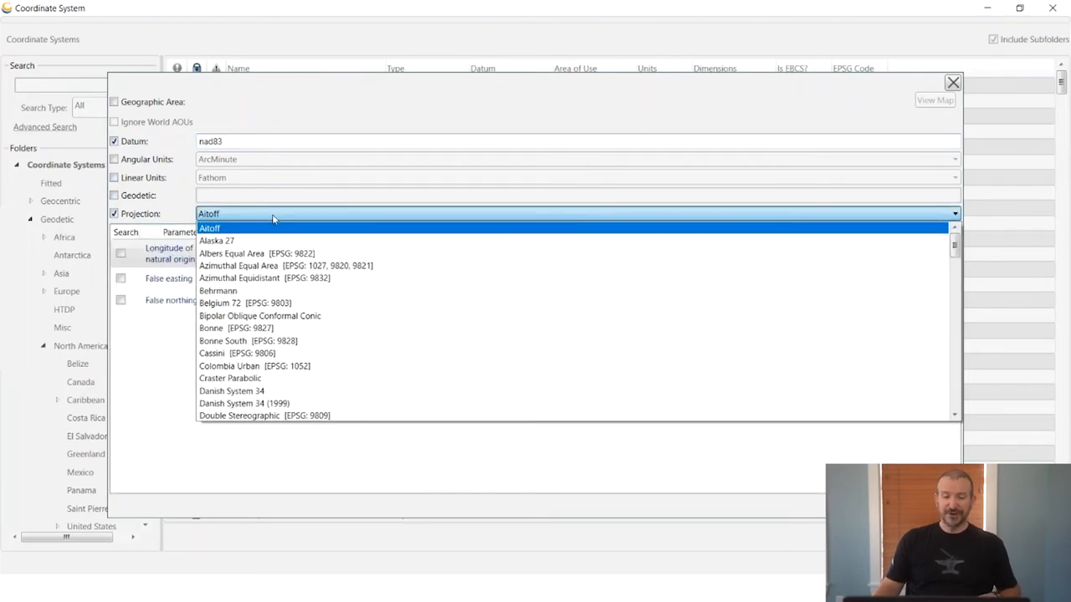
pyautogui.write('tr')
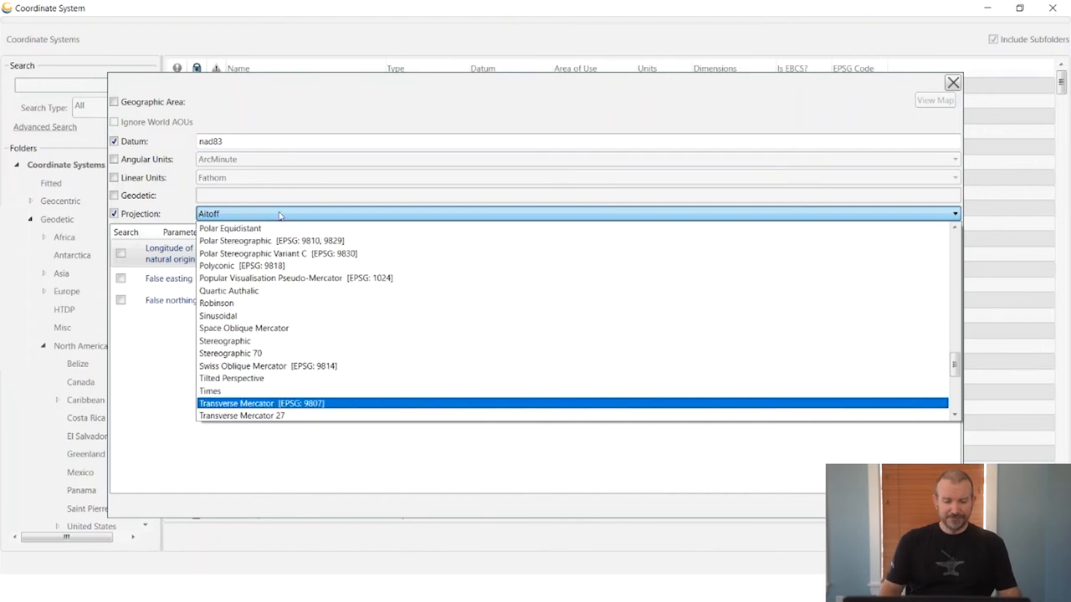
pyautogui.click(273, 404)
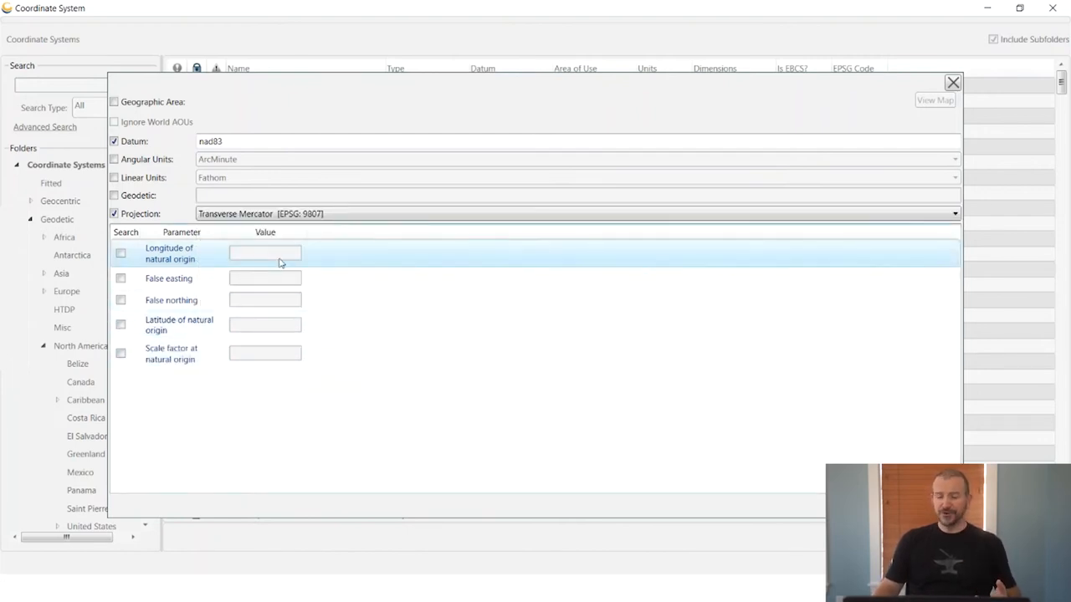
pyautogui.click(122, 255)
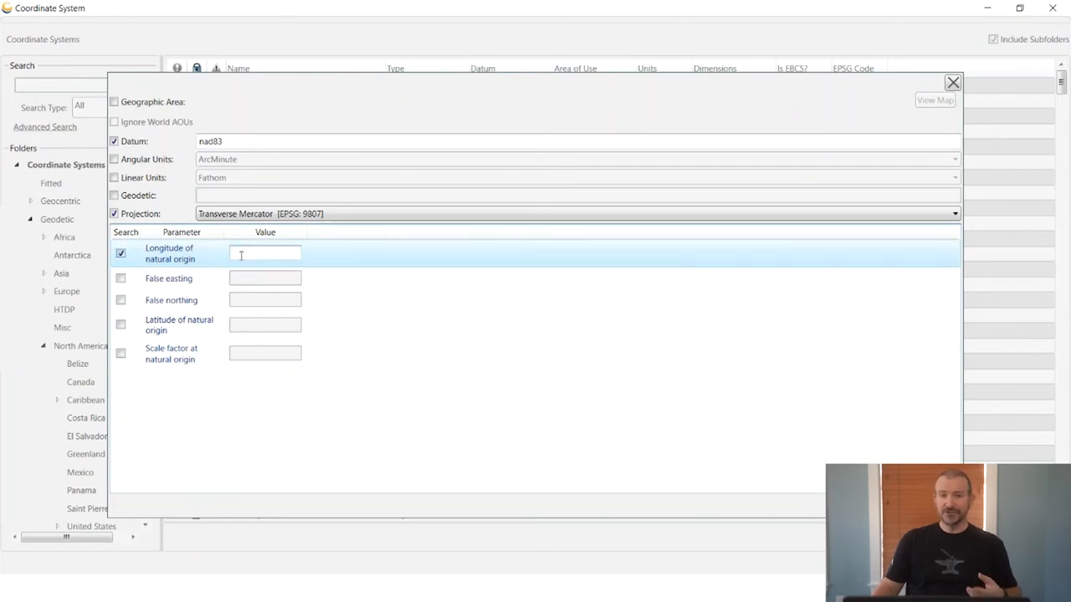
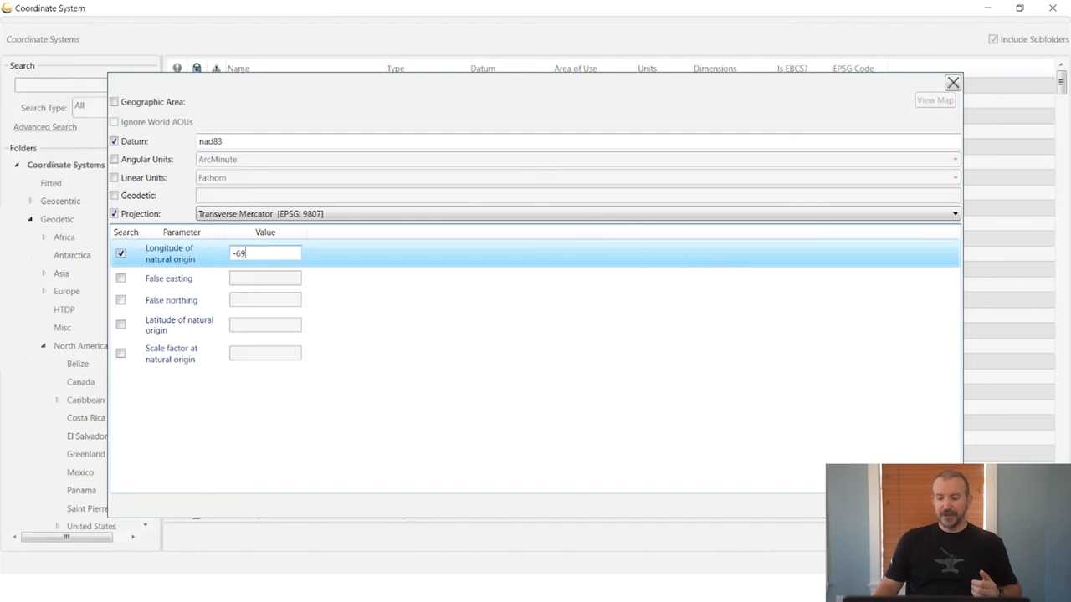
# Run the nad83 / Transverse Mercator / origin -69 search and select the NAD83(2011) / UTM zone 19N result.
pyautogui.press('Return')
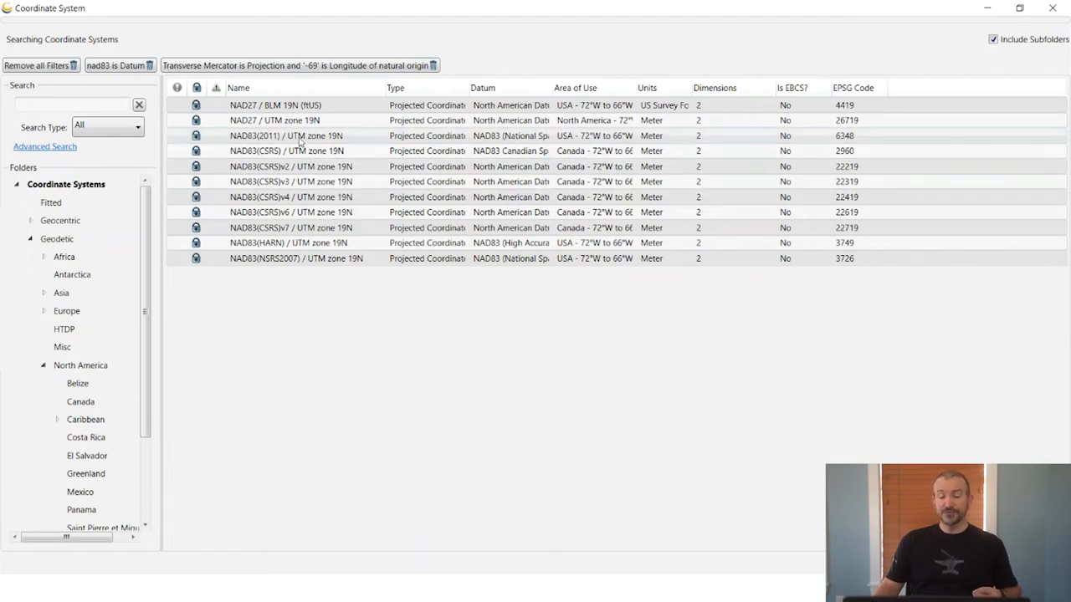
pyautogui.click(284, 139)
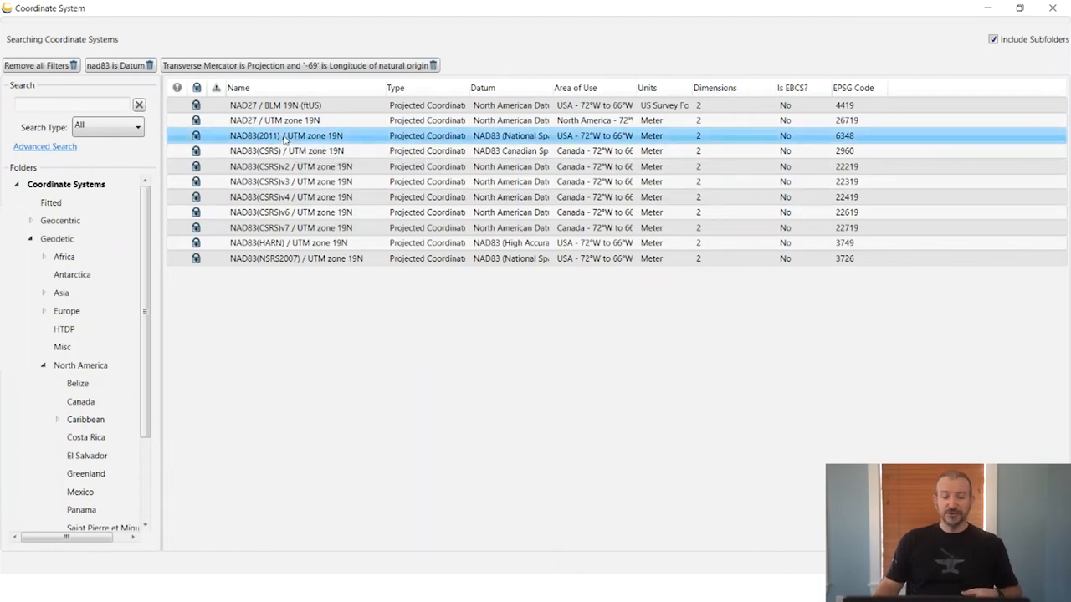
# View info for NAD83(2011) / UTM zone 19N and review its Identifiers and History tabs.
pyautogui.rightClick(285, 139)
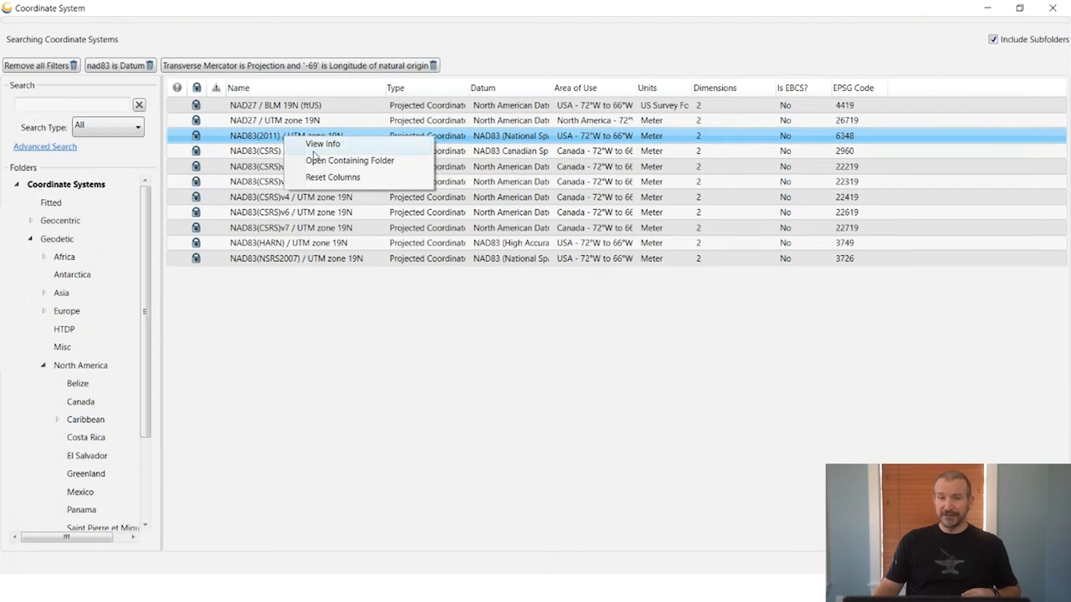
pyautogui.click(315, 146)
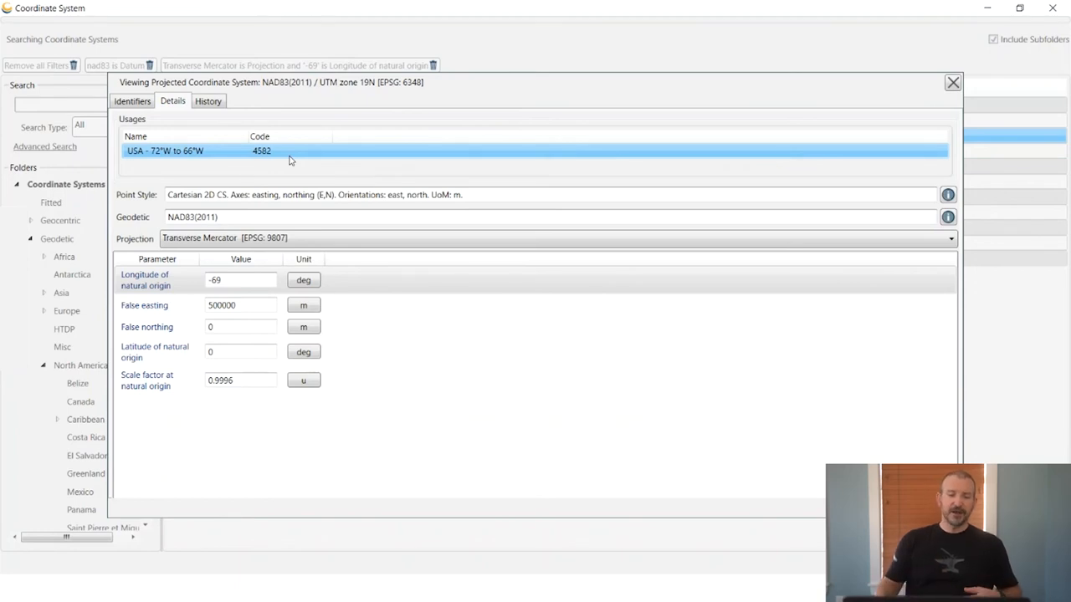
pyautogui.click(131, 102)
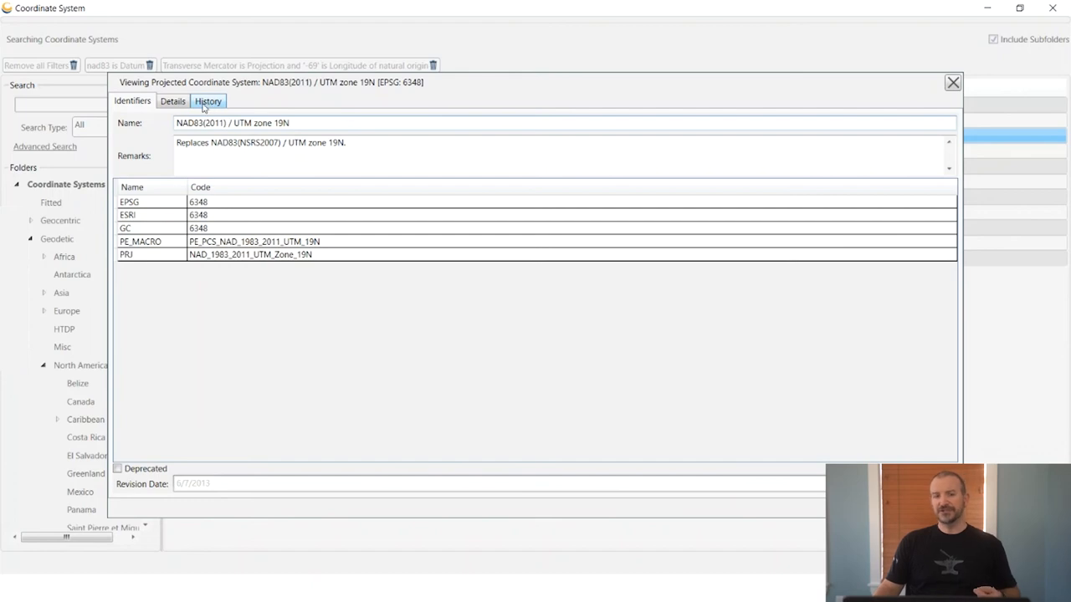
pyautogui.click(203, 105)
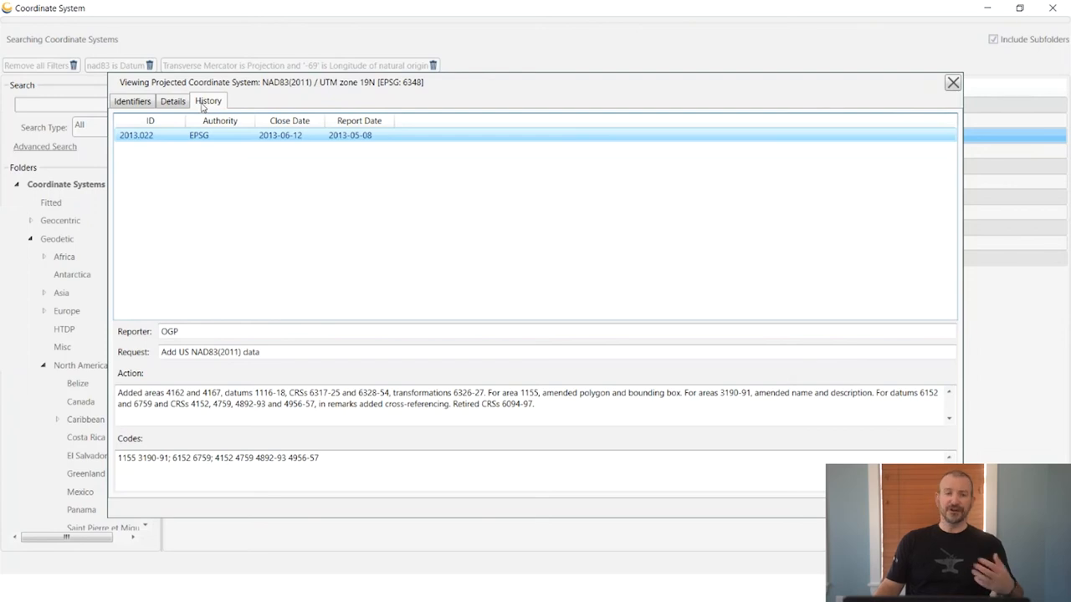
# Return to the Details view with the projection parameters of UTM zone 19N.
pyautogui.click(176, 103)
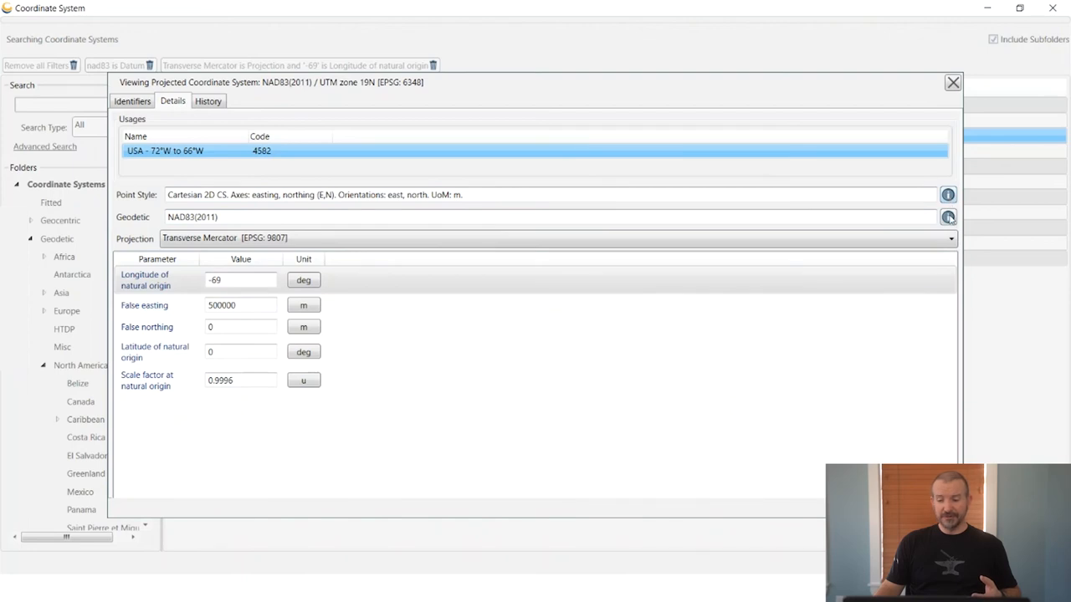
# Drill from the NAD83(2011) geodetic system to its datum and GRS 1980 ellipsoid, then step back to the datum.
pyautogui.click(948, 218)
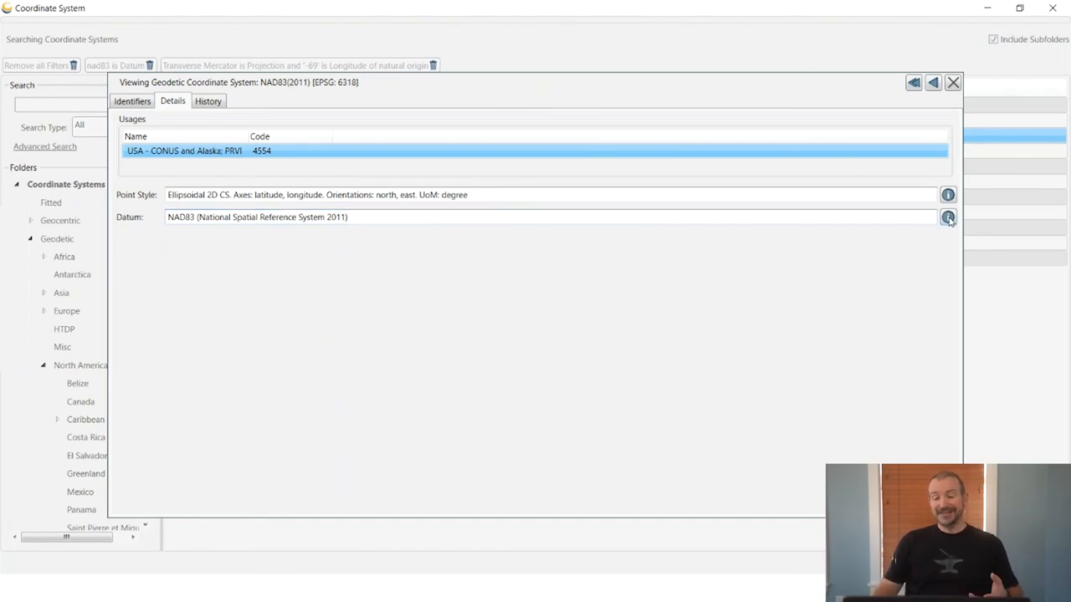
pyautogui.click(948, 217)
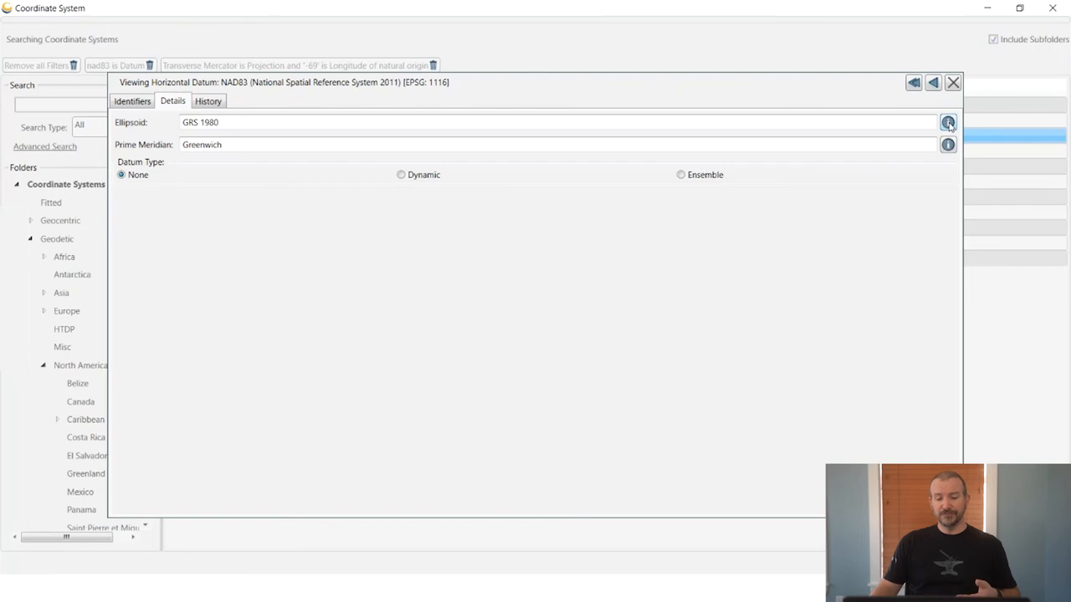
pyautogui.click(948, 123)
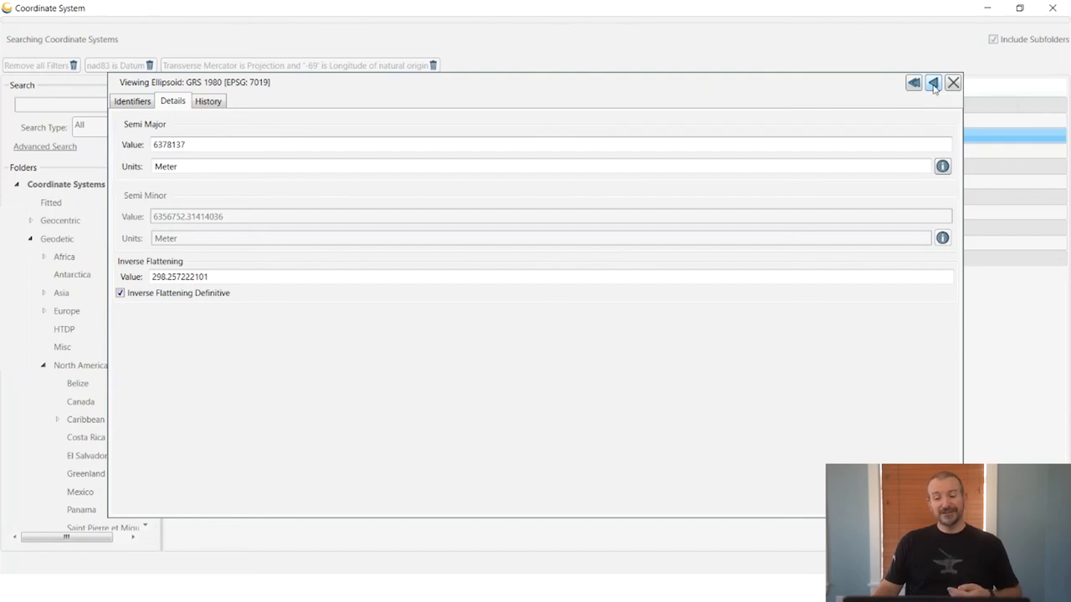
pyautogui.click(934, 84)
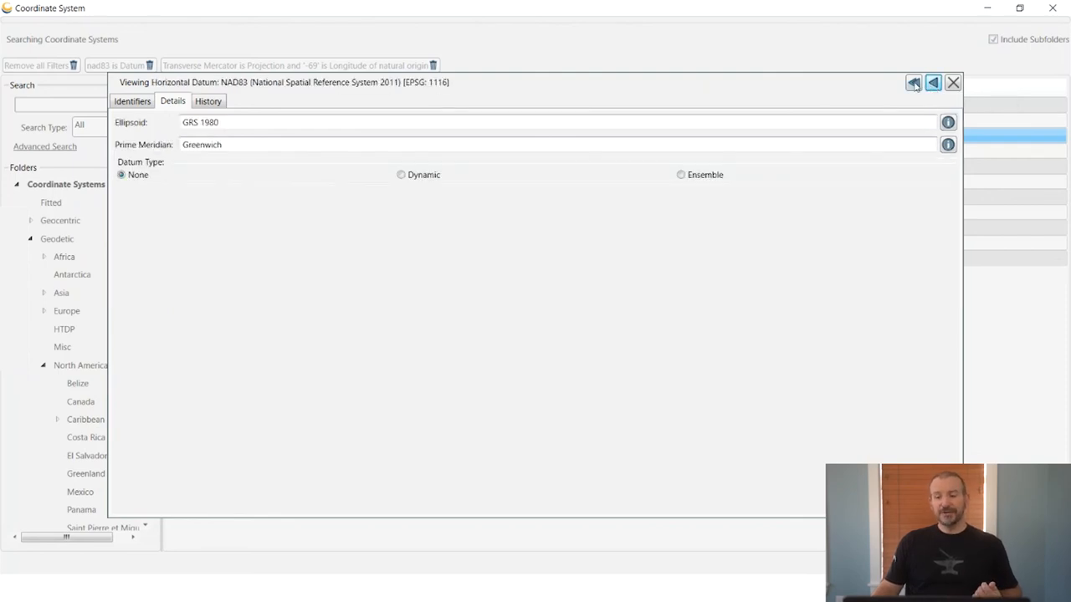
# Return to the NAD83(2011) / UTM zone 19N details and close the info dialog.
pyautogui.click(913, 83)
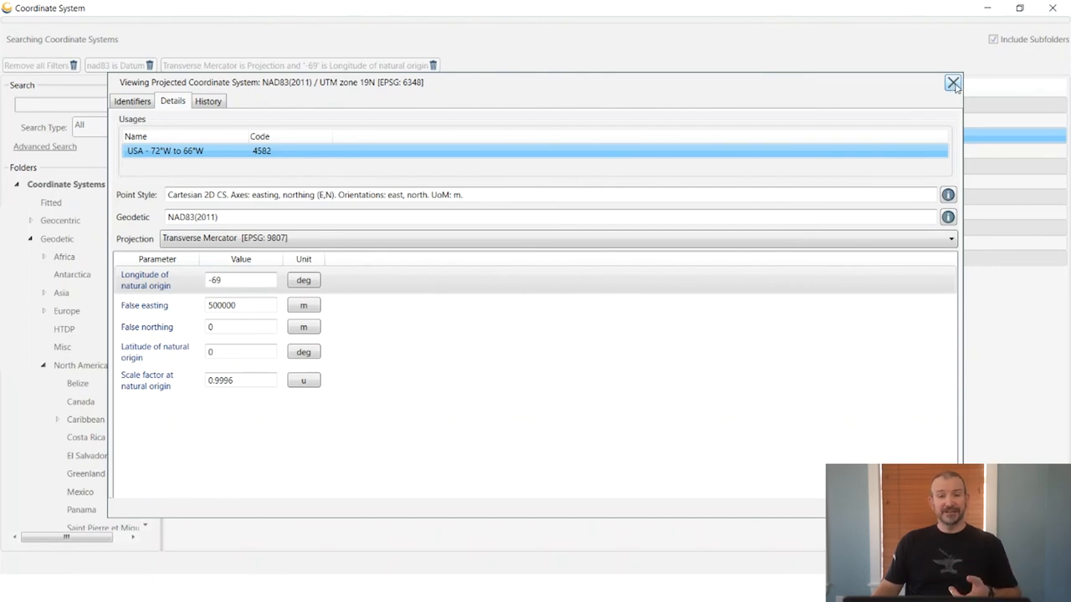
pyautogui.click(953, 84)
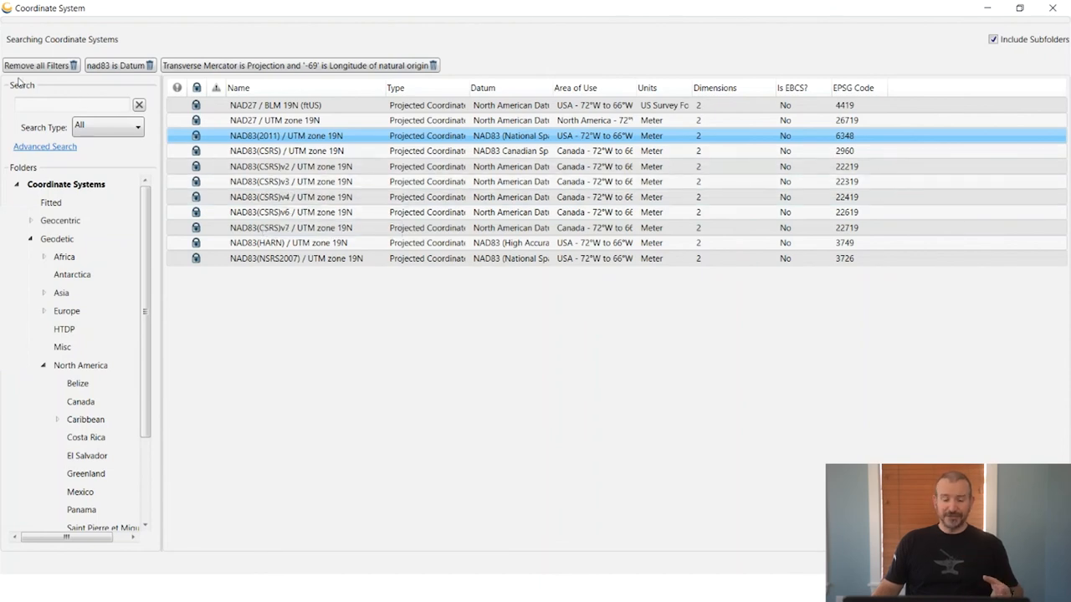
# Choose NAD83(2011) / UTM zone 19N as the source coordinate system.
pyautogui.click(126, 134)
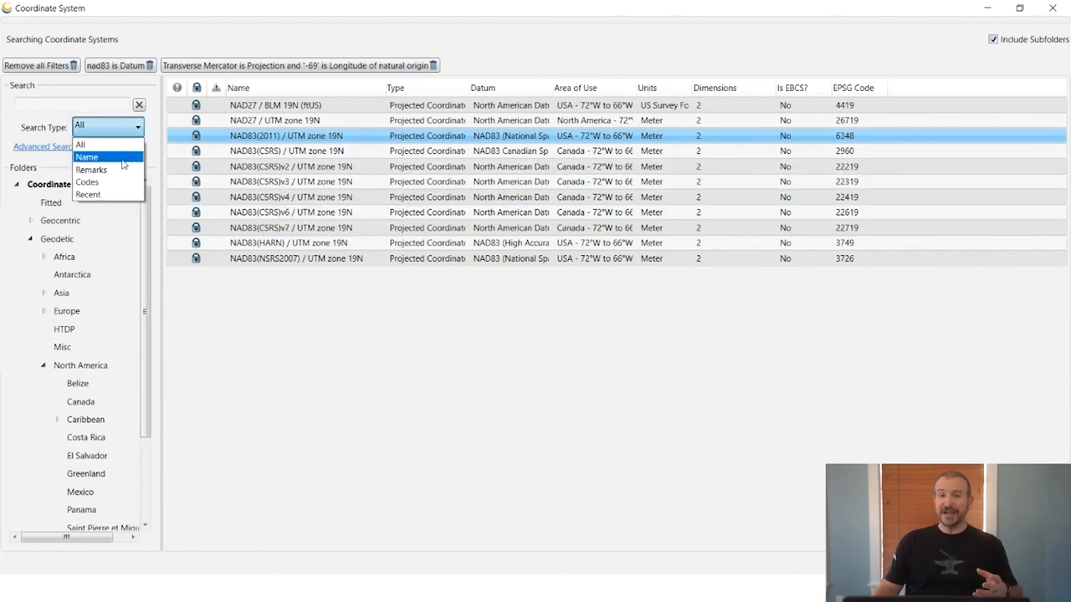
pyautogui.doubleClick(301, 136)
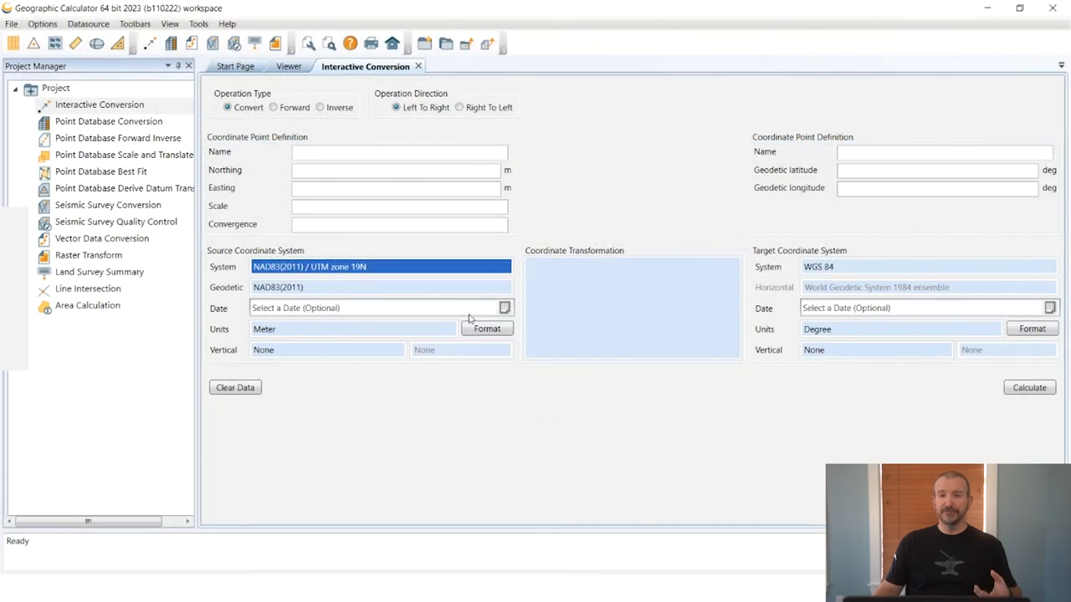
# Reopen the source browser, set Search Type to Recent, and select the Lome folder.
pyautogui.doubleClick(324, 267)
pyautogui.click(619, 322)
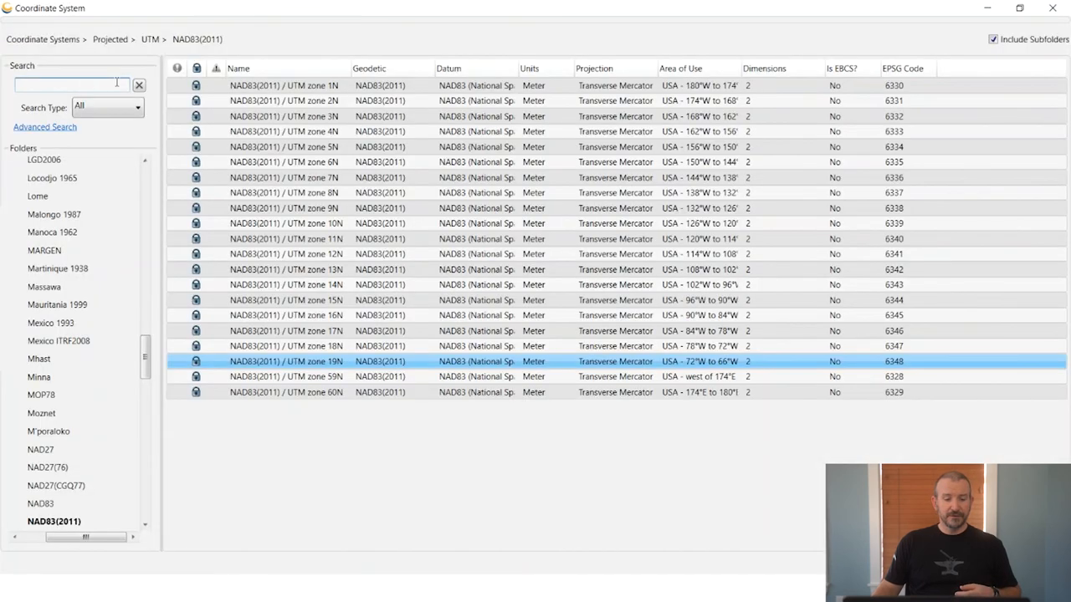
pyautogui.click(107, 106)
pyautogui.click(100, 176)
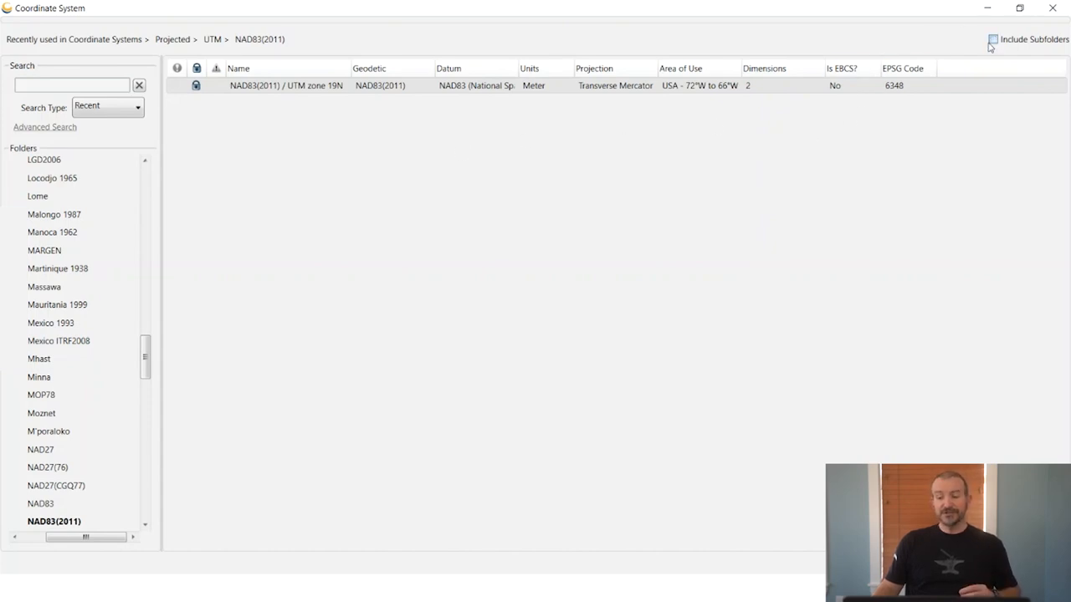
pyautogui.click(49, 184)
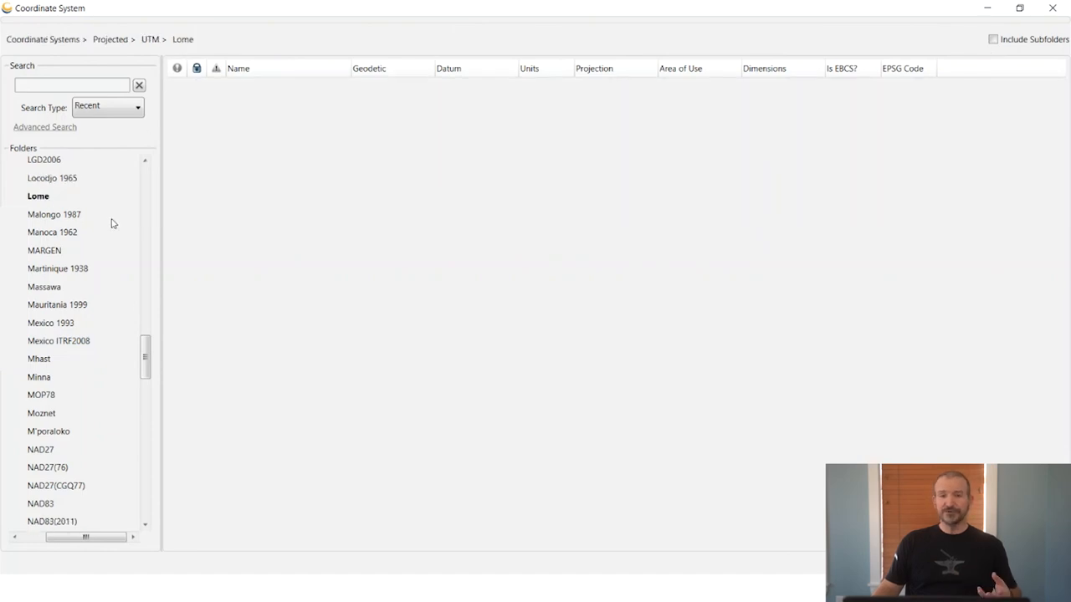
pyautogui.moveTo(144, 355); pyautogui.dragTo(145, 178)
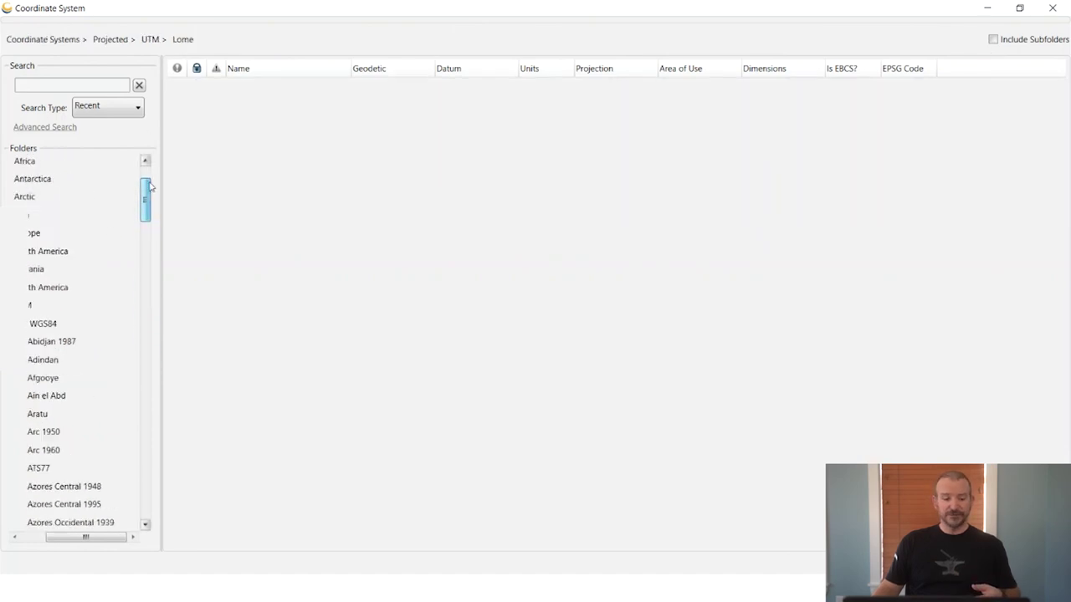
# Clear the Recent filter and enable Include Subfolders to list Lome / UTM zone 31N.
pyautogui.click(140, 86)
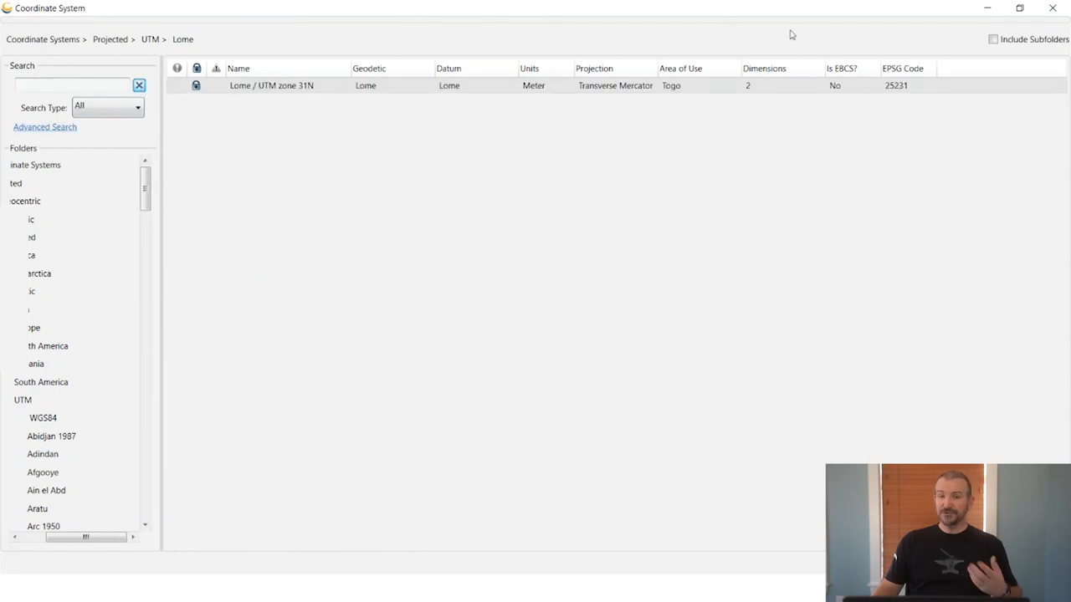
pyautogui.click(993, 40)
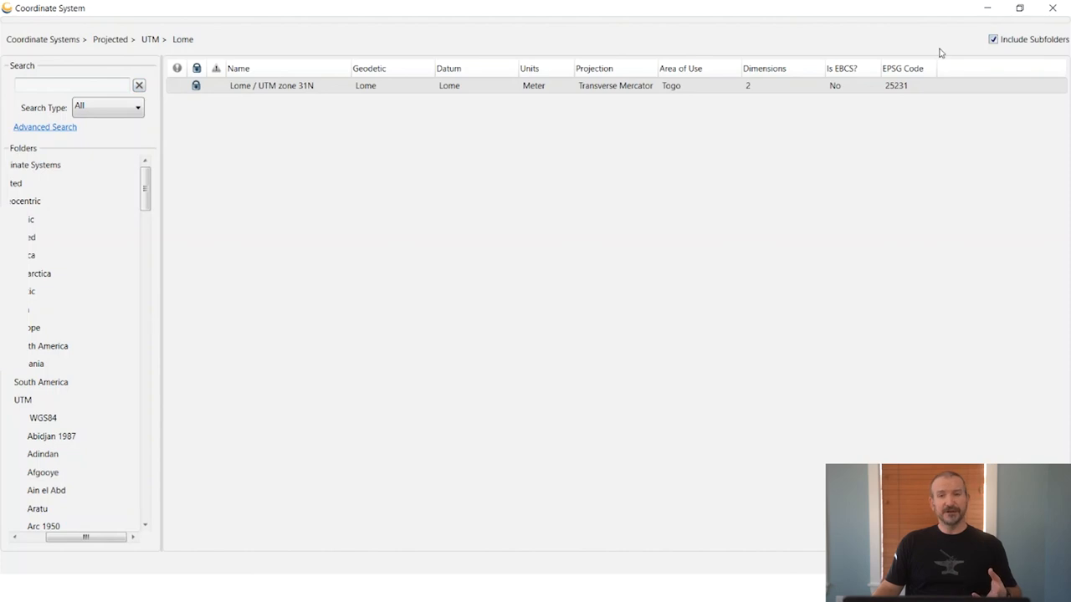